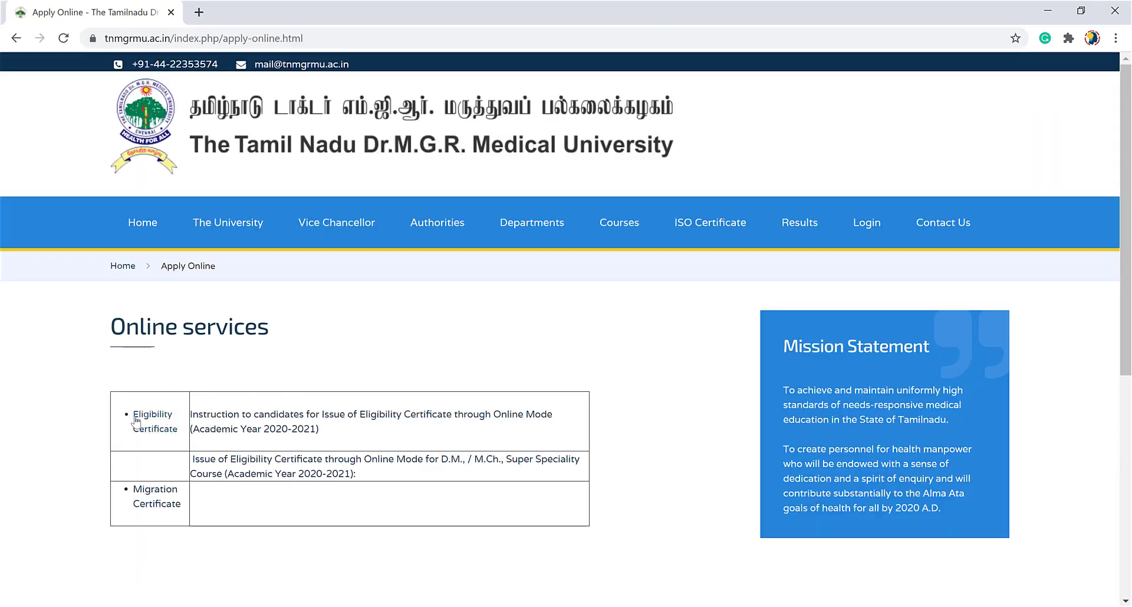
Step: Open the Eligibility Certificate online application in a separate browser tab and switch to it
{"action": "right_click", "coordinate": [135, 420]}
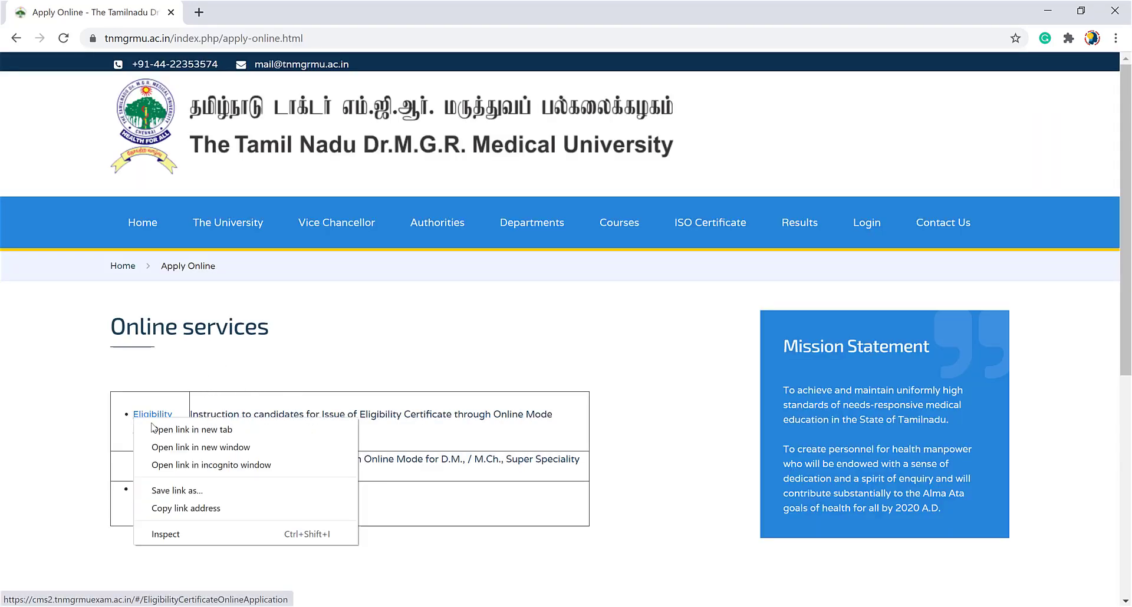
{"action": "left_click", "coordinate": [154, 429]}
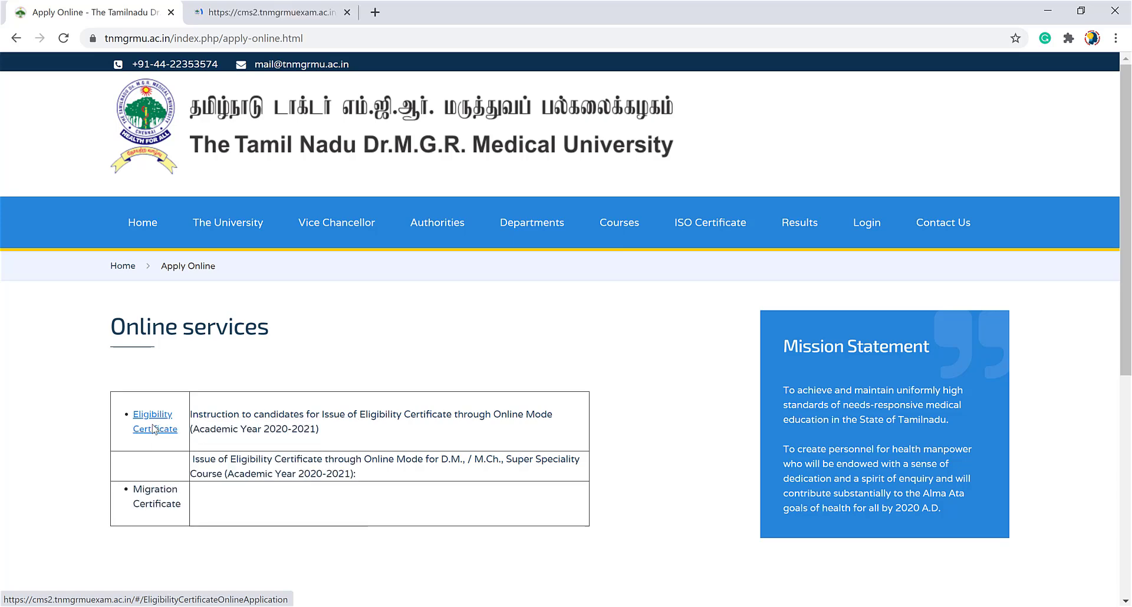
{"action": "key", "text": "ctrl+Tab"}
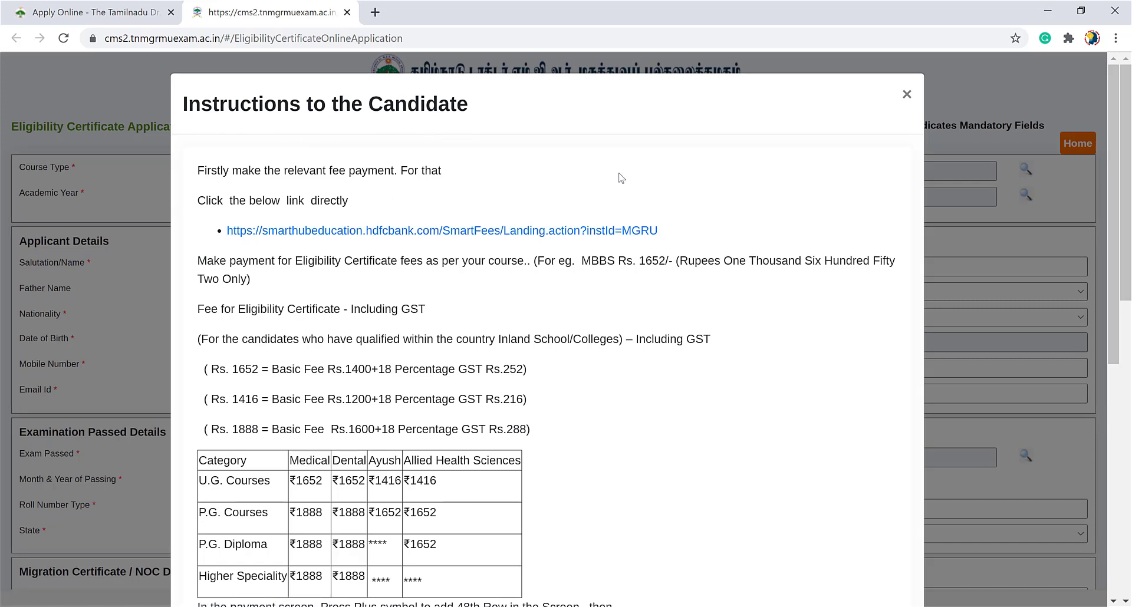
Step: Read the fee table and payment instructions for candidates and open the linked SmartHub payment page
{"action": "scroll", "coordinate": [644, 172], "scroll_direction": "down", "scroll_amount": 2}
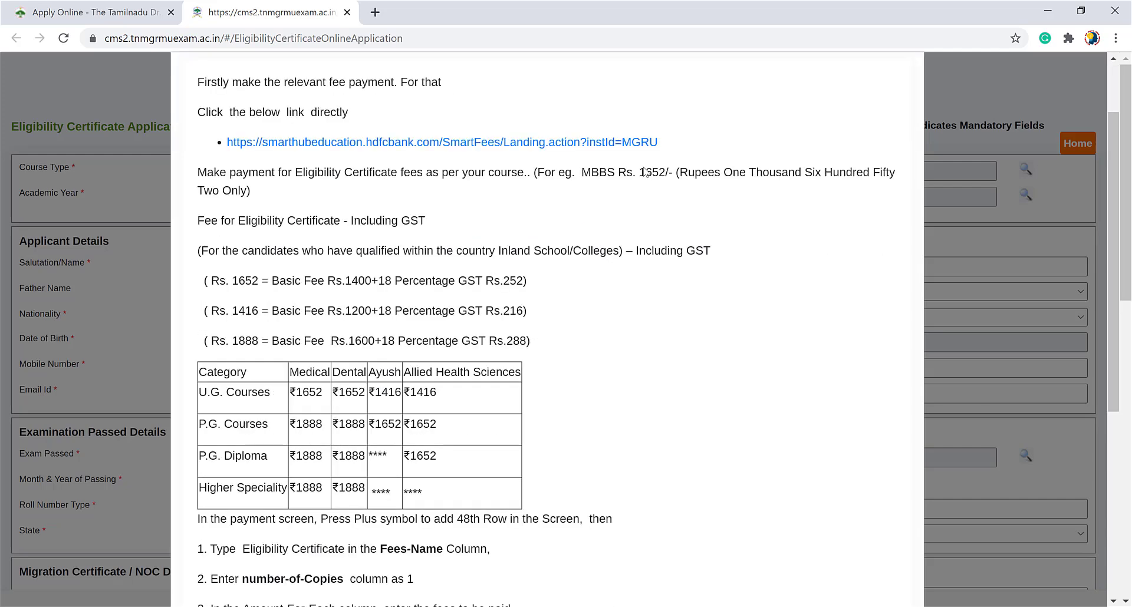
{"action": "scroll", "coordinate": [645, 172], "scroll_direction": "down", "scroll_amount": 2}
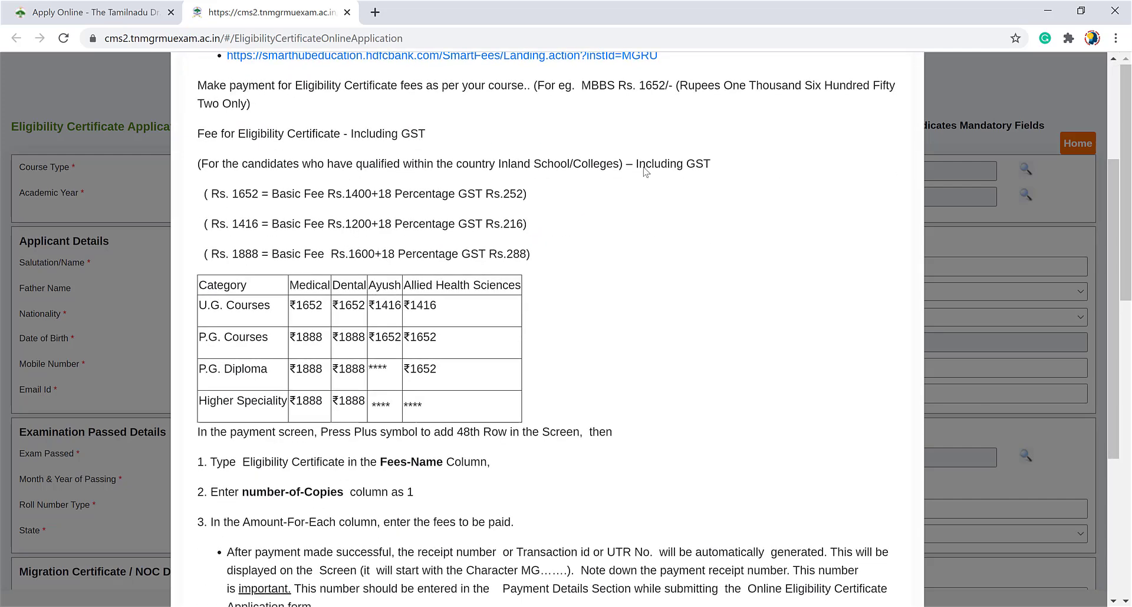
{"action": "scroll", "coordinate": [645, 173], "scroll_direction": "up", "scroll_amount": 1}
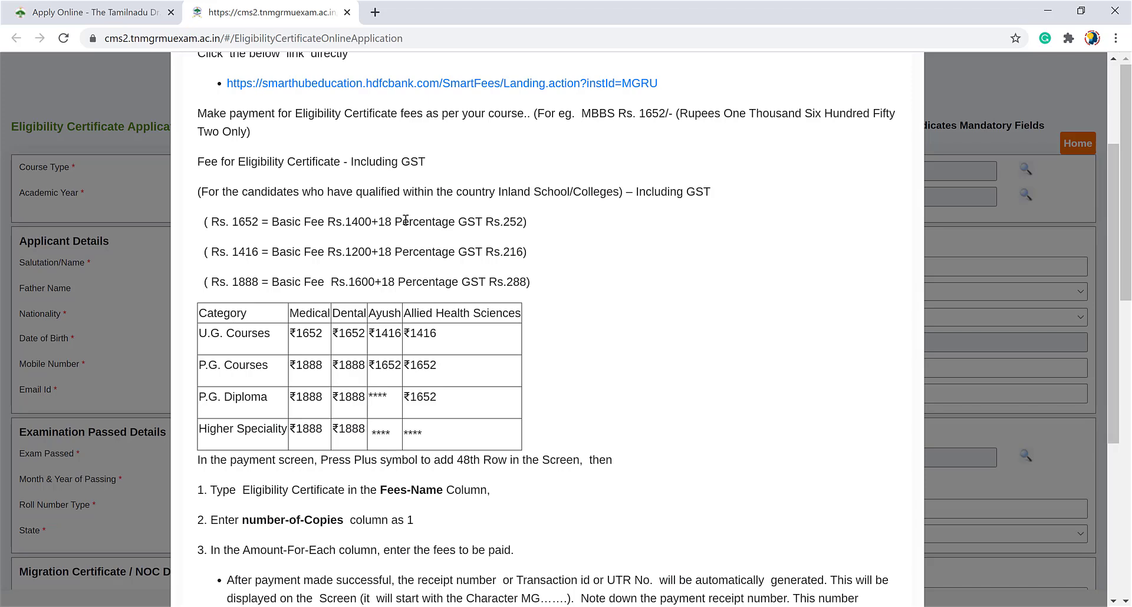
{"action": "scroll", "coordinate": [406, 220], "scroll_direction": "down", "scroll_amount": 1}
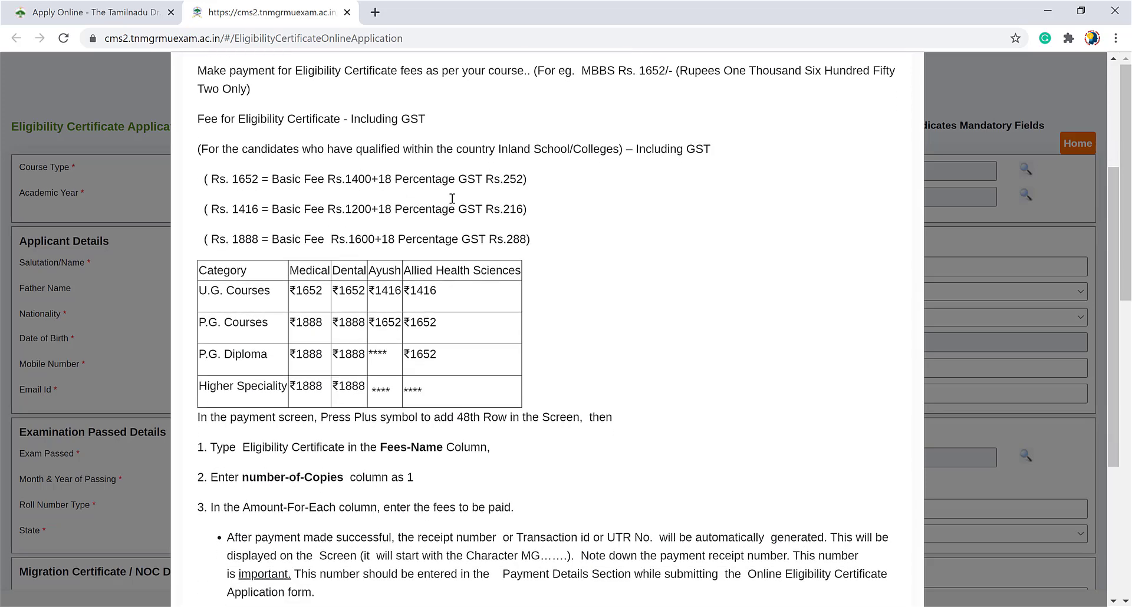
{"action": "scroll", "coordinate": [474, 239], "scroll_direction": "up", "scroll_amount": 5}
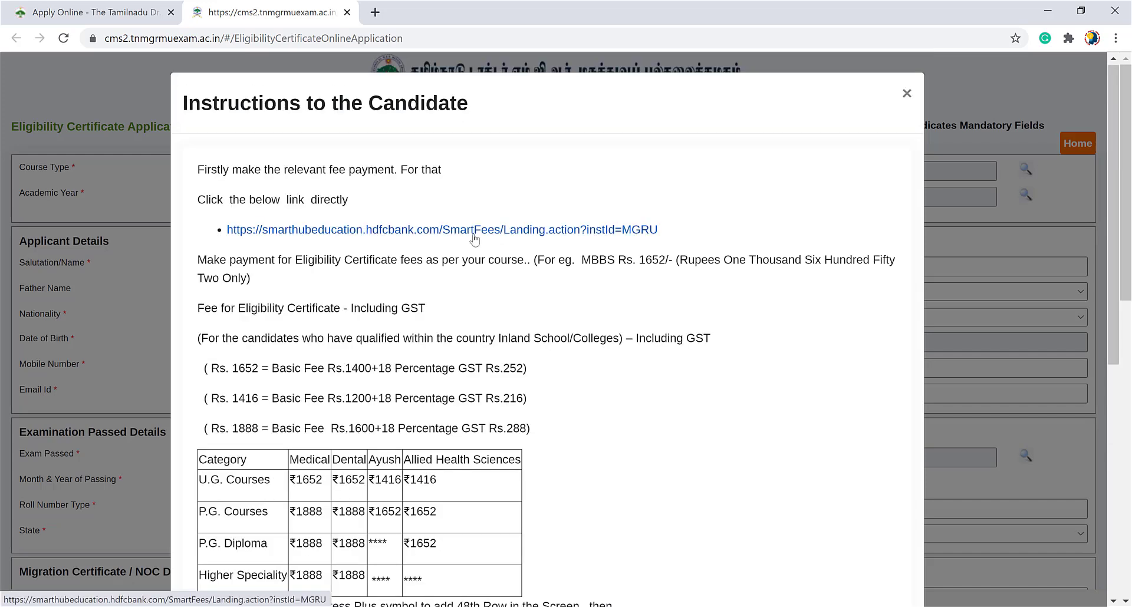
{"action": "left_click", "coordinate": [474, 230]}
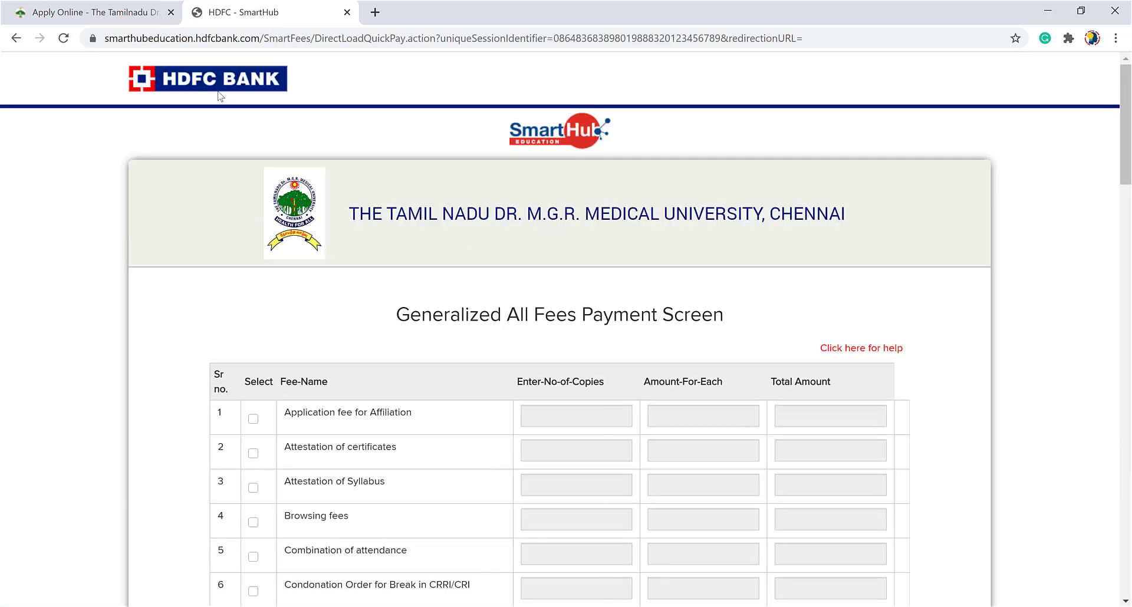
Step: Add an extra blank row below Convocation Robe Hiring Charges in the fee list
{"action": "scroll", "coordinate": [477, 480], "scroll_direction": "down", "scroll_amount": 1}
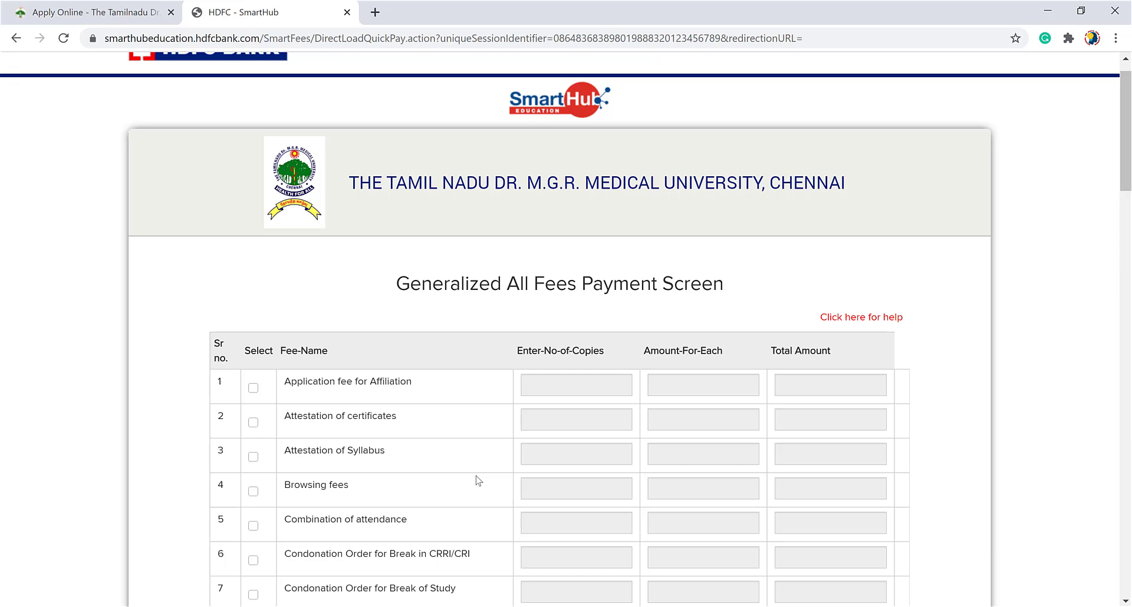
{"action": "scroll", "coordinate": [478, 481], "scroll_direction": "down", "scroll_amount": 3}
{"action": "scroll", "coordinate": [478, 481], "scroll_direction": "down", "scroll_amount": 8}
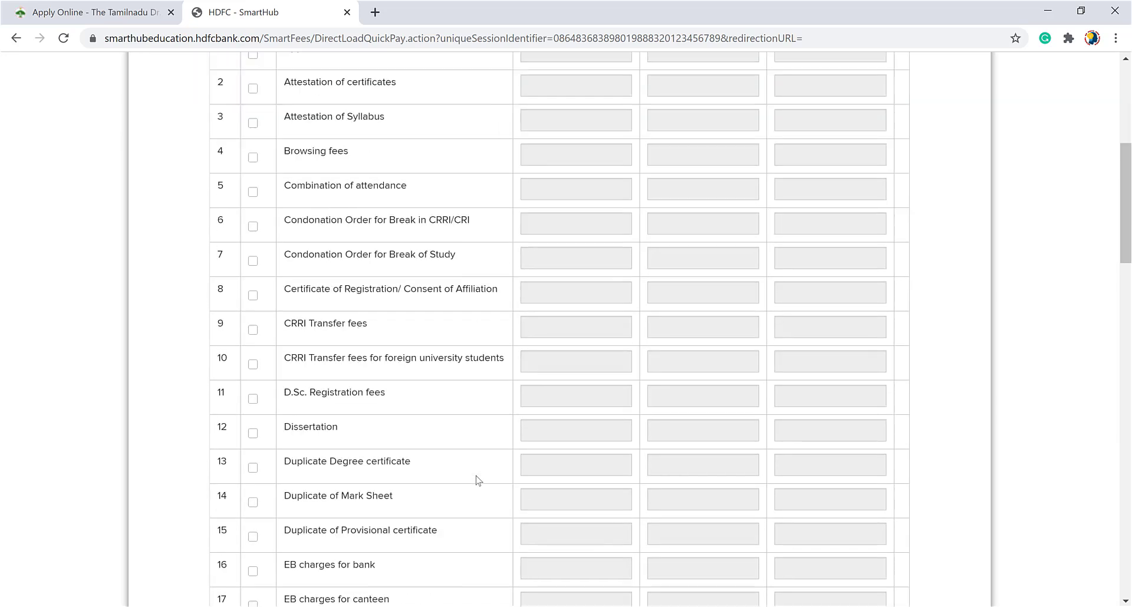
{"action": "scroll", "coordinate": [477, 480], "scroll_direction": "down", "scroll_amount": 4}
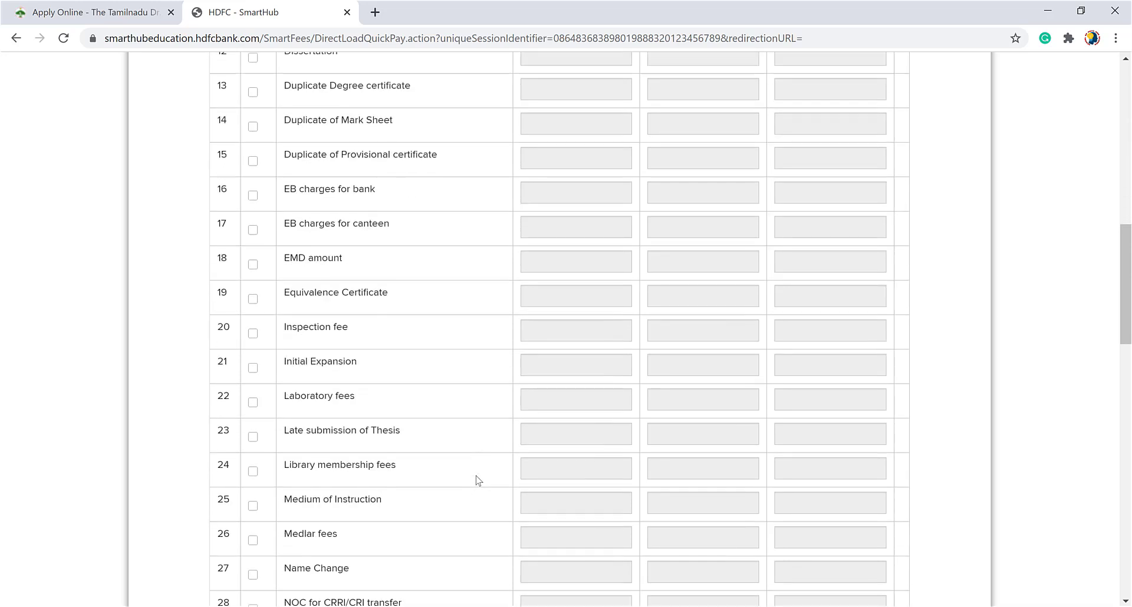
{"action": "scroll", "coordinate": [477, 480], "scroll_direction": "down", "scroll_amount": 10}
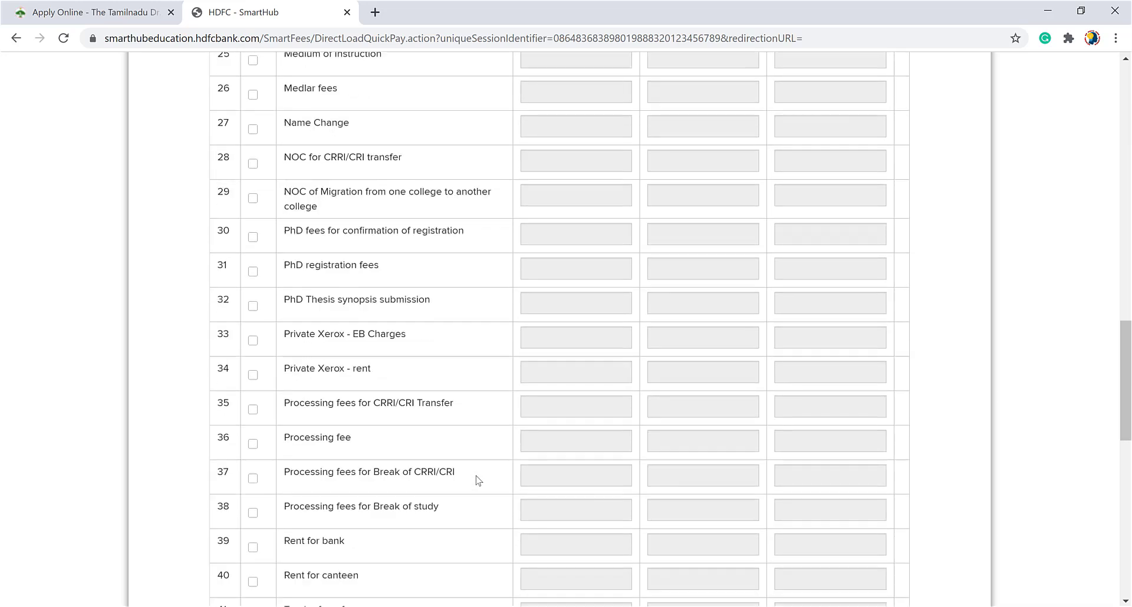
{"action": "scroll", "coordinate": [477, 480], "scroll_direction": "down", "scroll_amount": 1}
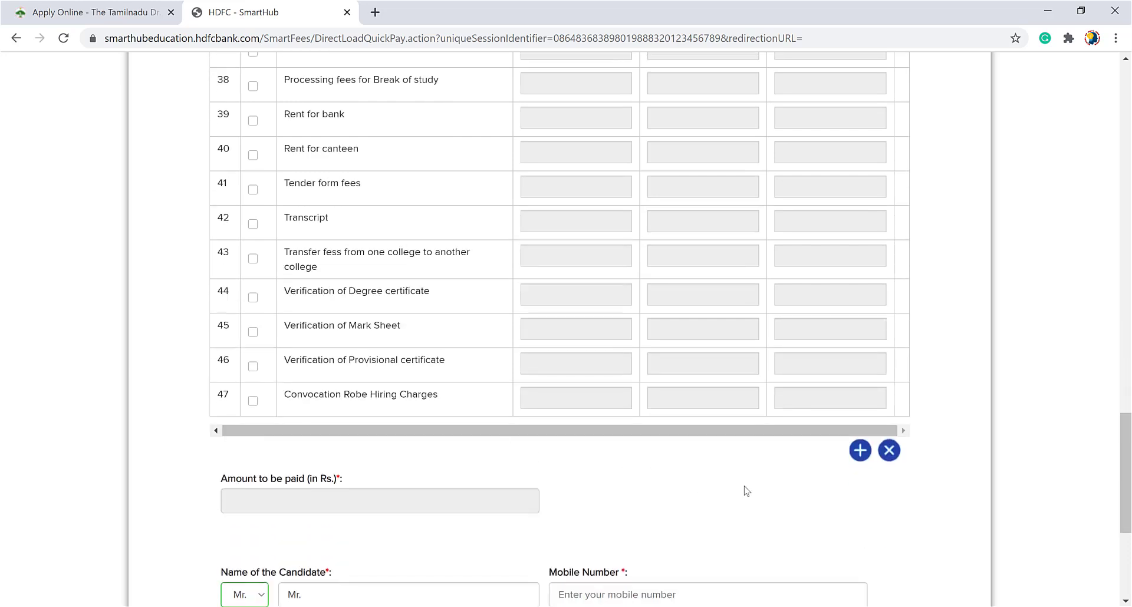
{"action": "left_click", "coordinate": [867, 453]}
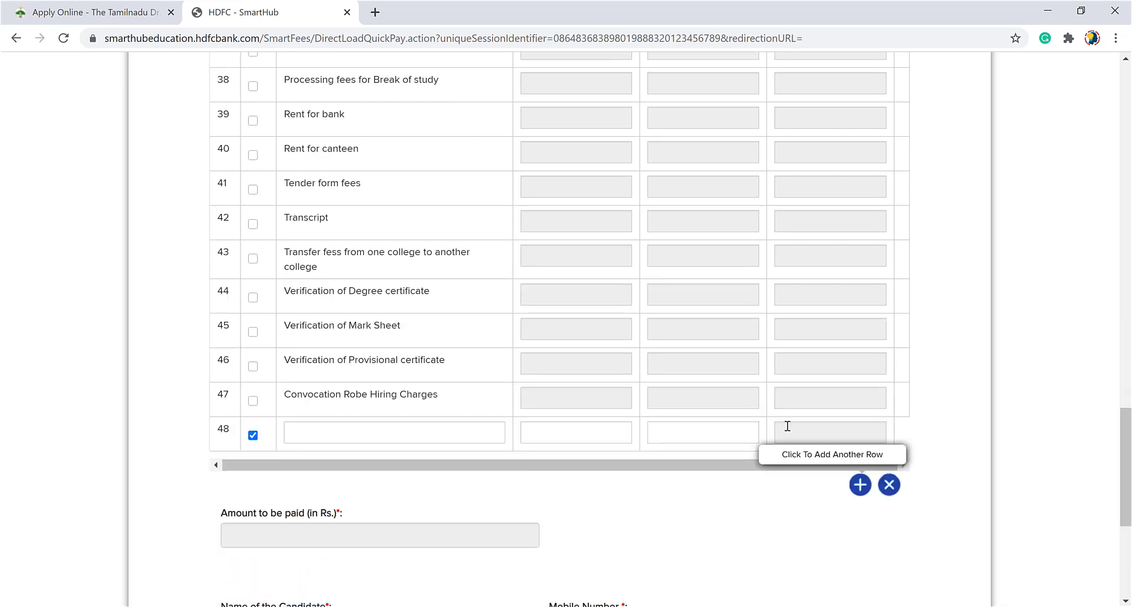
Step: Fill the added fee row with the name Eligibility Certificate, 1 copy and an amount of 1652 each
{"action": "left_click", "coordinate": [430, 440]}
{"action": "type", "text": "Eligibility Certificate"}
{"action": "key", "text": "Tab"}
{"action": "type", "text": "1"}
{"action": "key", "text": "Tab"}
{"action": "type", "text": "1652"}
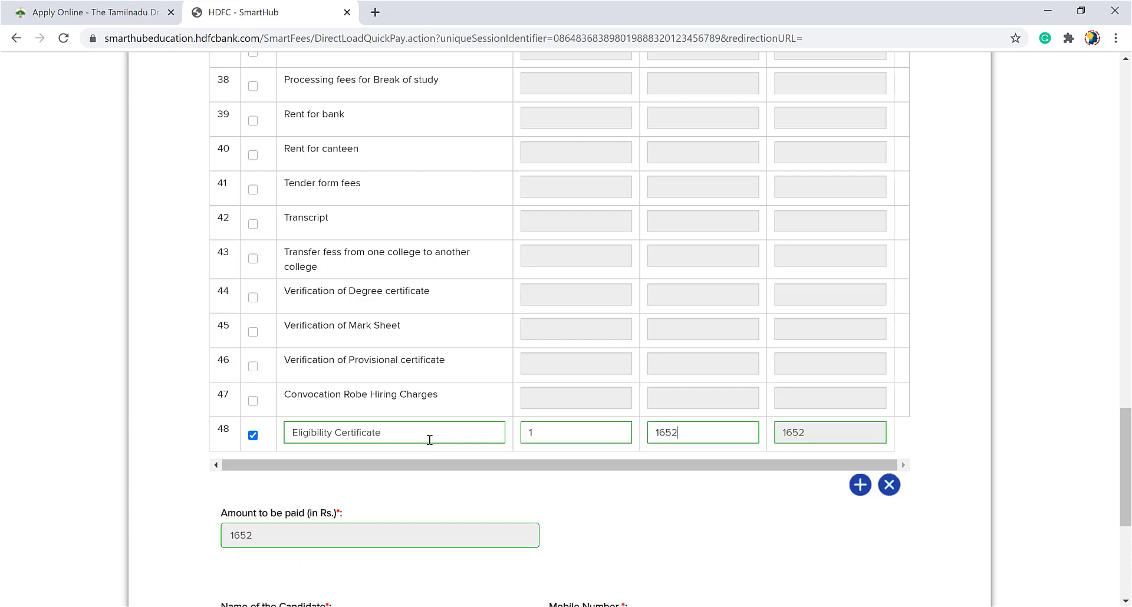
Step: Review the candidate details section of the payment form, return to the Eligibility Certificate application and close its instructions
{"action": "scroll", "coordinate": [449, 501], "scroll_direction": "down", "scroll_amount": 5}
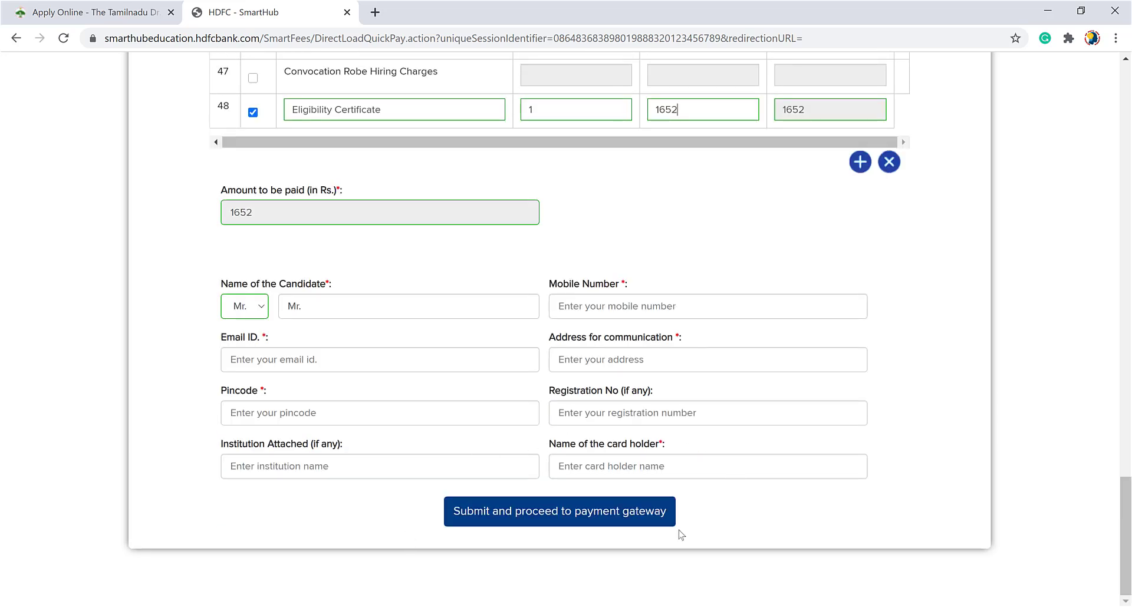
{"action": "left_click", "coordinate": [579, 520]}
{"action": "left_click", "coordinate": [91, 3]}
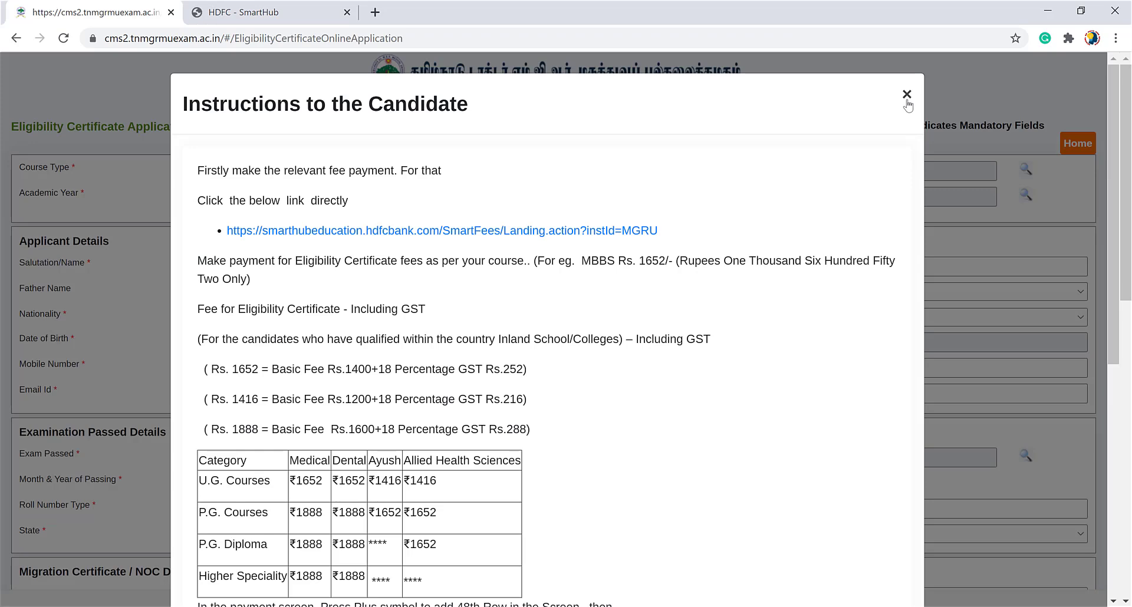
{"action": "left_click", "coordinate": [906, 95]}
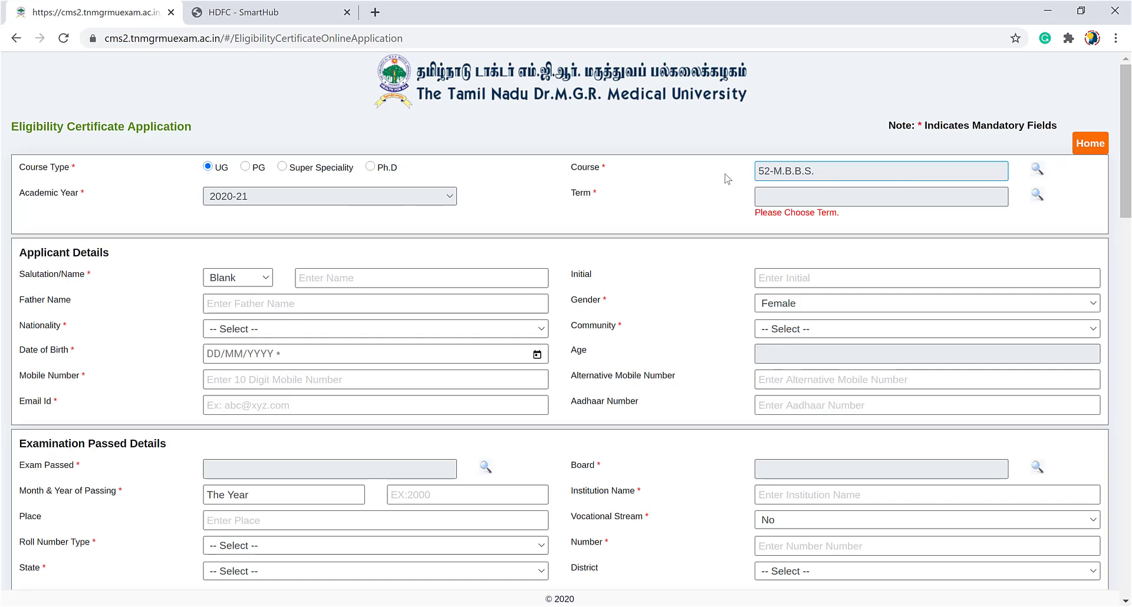
Step: Choose 52 - M.B.B.S. as the course and FIRST YEAR as the term
{"action": "left_click", "coordinate": [837, 177]}
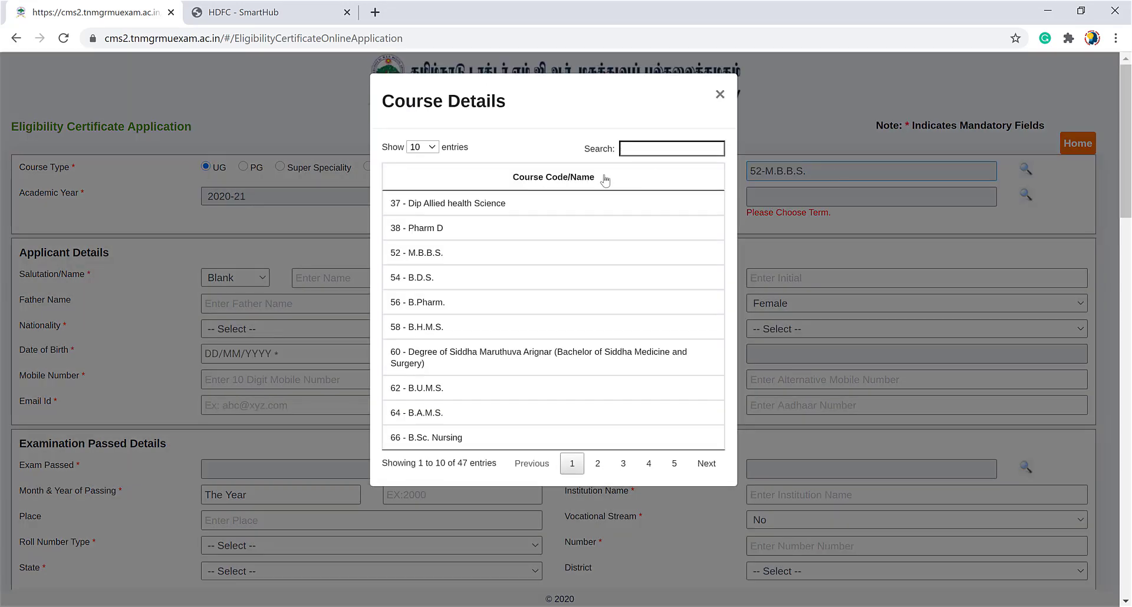
{"action": "left_click", "coordinate": [441, 253]}
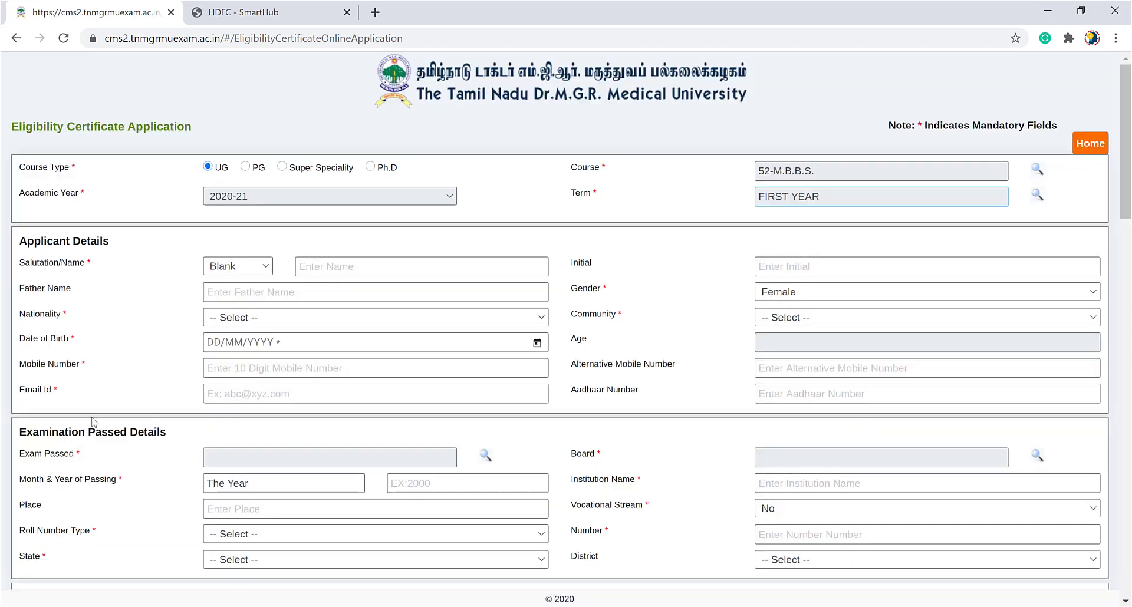
Step: Examine the applicant and examination fields and the subject choices under H.Sc Mark Details
{"action": "scroll", "coordinate": [93, 421], "scroll_direction": "down", "scroll_amount": 2}
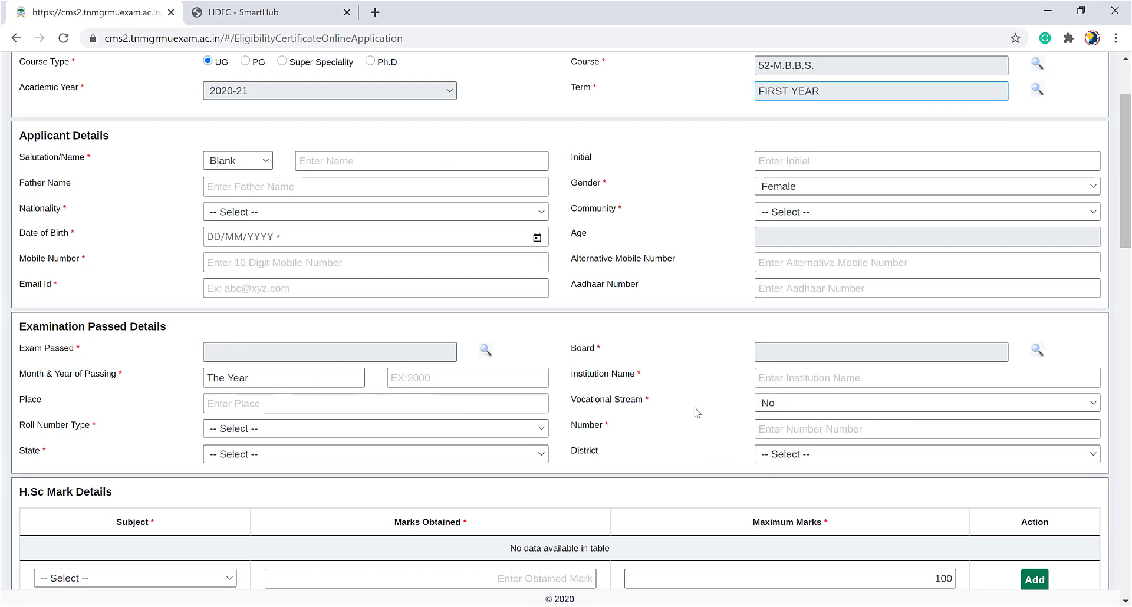
{"action": "scroll", "coordinate": [677, 412], "scroll_direction": "down", "scroll_amount": 1}
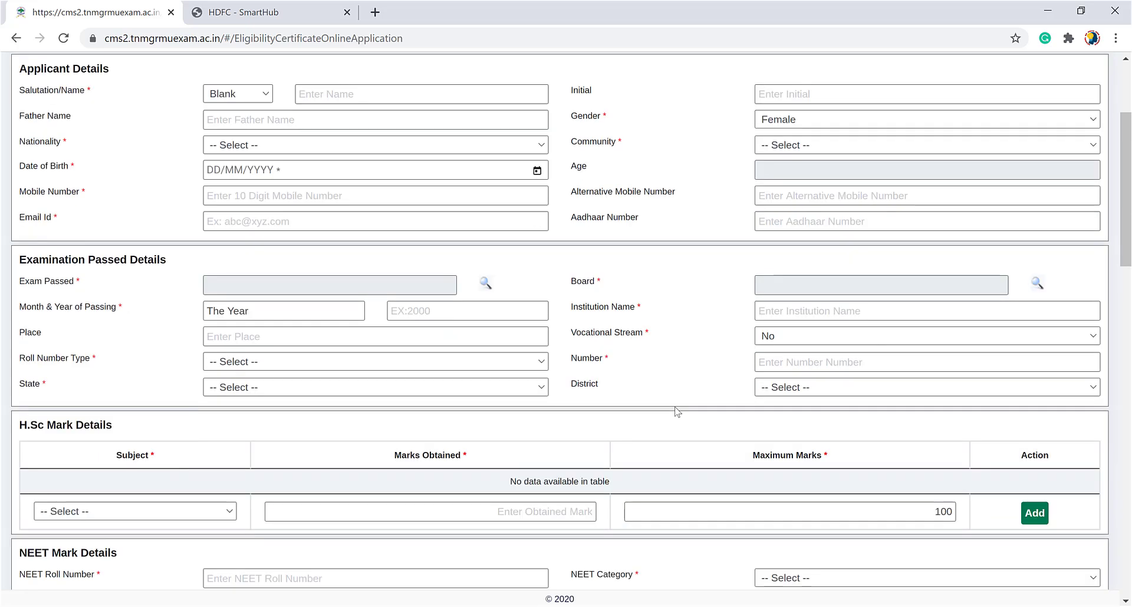
{"action": "scroll", "coordinate": [677, 412], "scroll_direction": "down", "scroll_amount": 1}
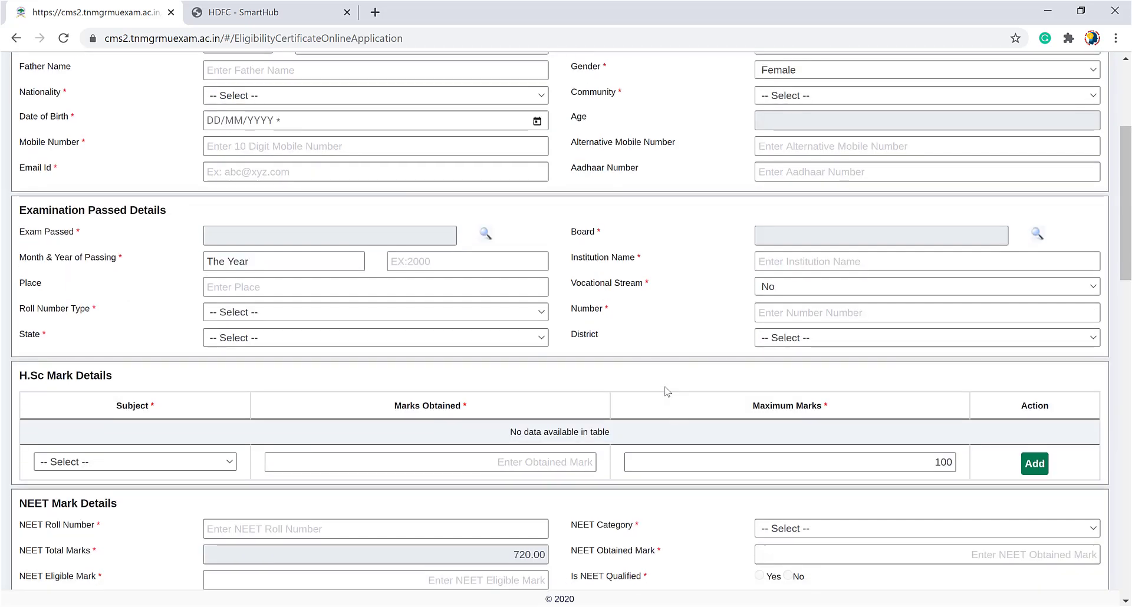
{"action": "scroll", "coordinate": [676, 411], "scroll_direction": "down", "scroll_amount": 2}
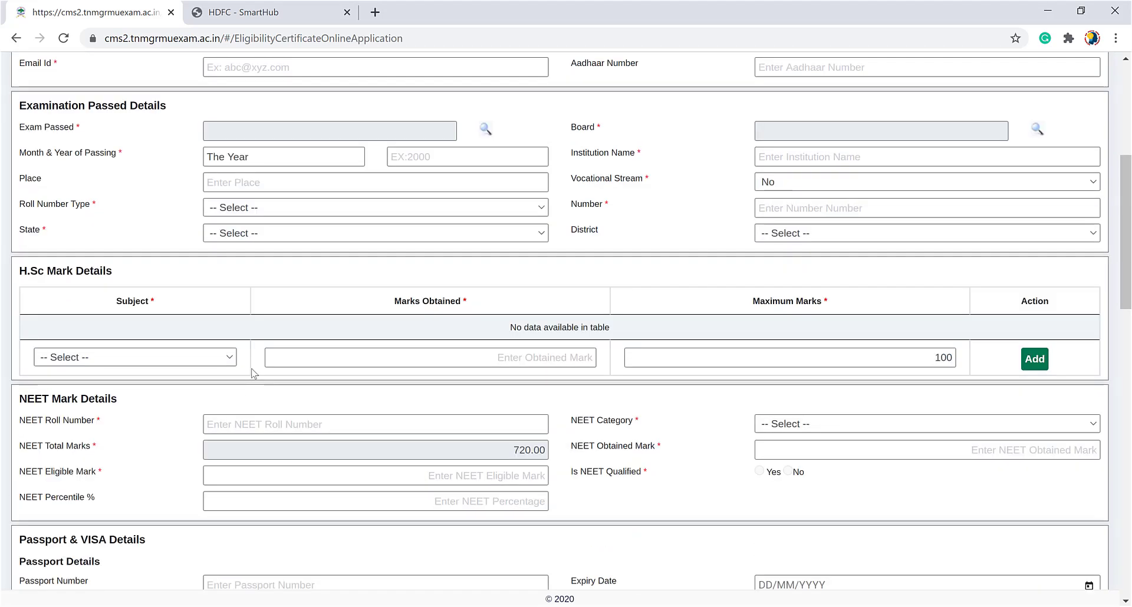
{"action": "left_click", "coordinate": [148, 359]}
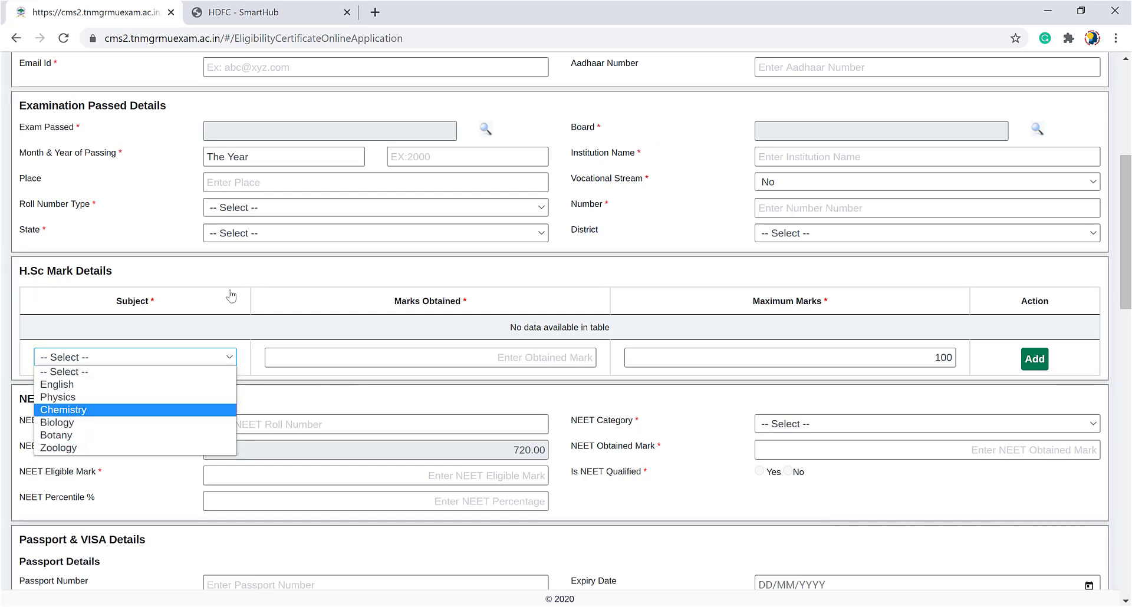
{"action": "left_click", "coordinate": [271, 325]}
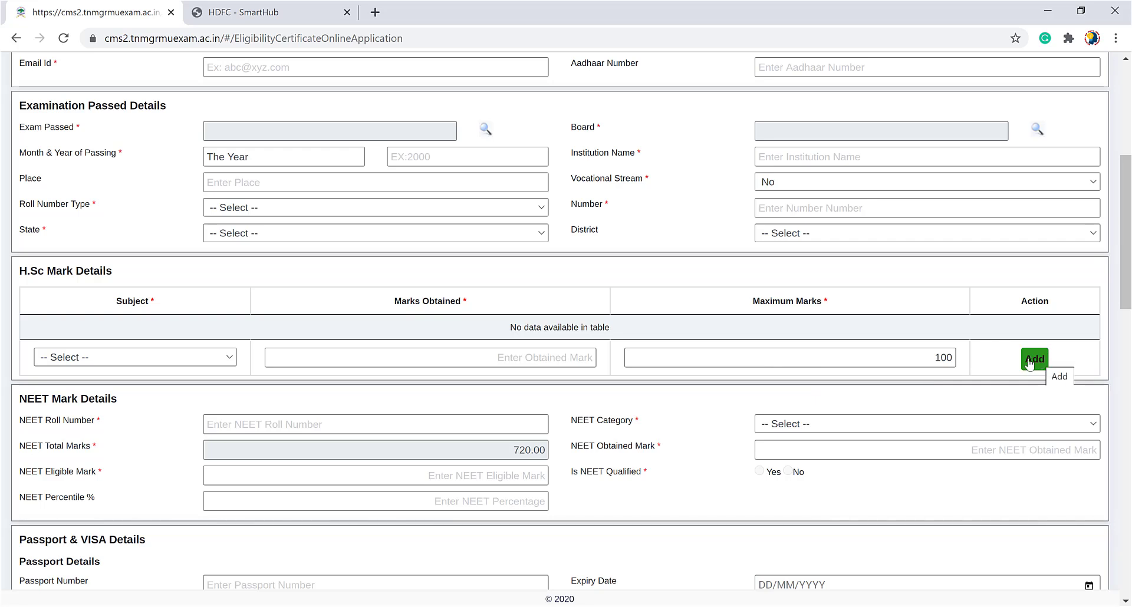
{"action": "left_click", "coordinate": [212, 358]}
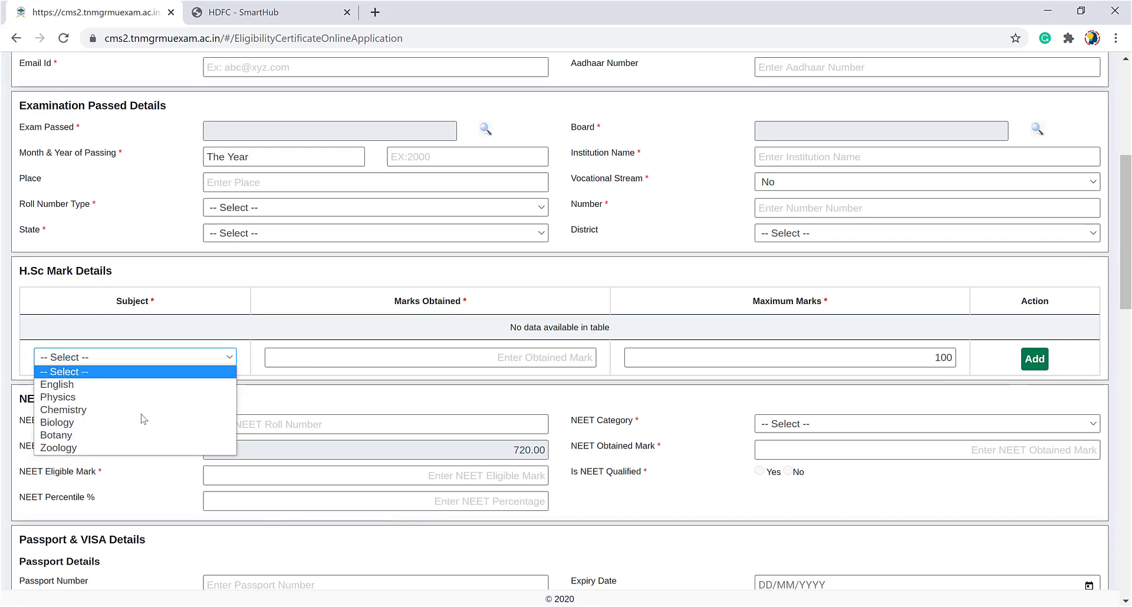
{"action": "left_click", "coordinate": [353, 406]}
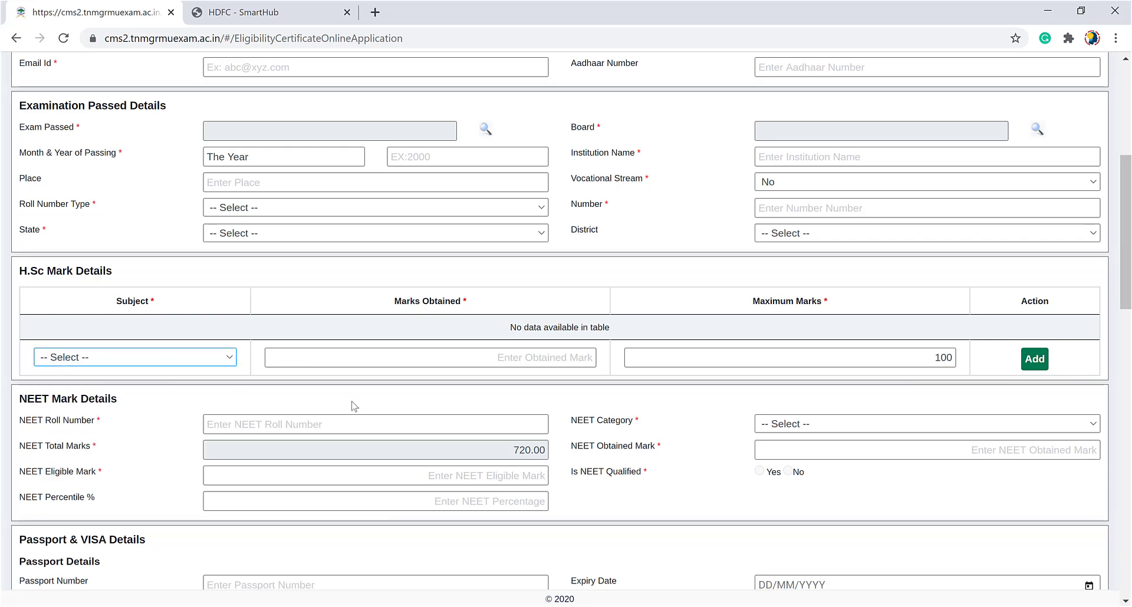
Step: Examine the remaining form sections from NEET Mark Details through EC Delivery Details to Certificate Submission
{"action": "scroll", "coordinate": [354, 406], "scroll_direction": "down", "scroll_amount": 2}
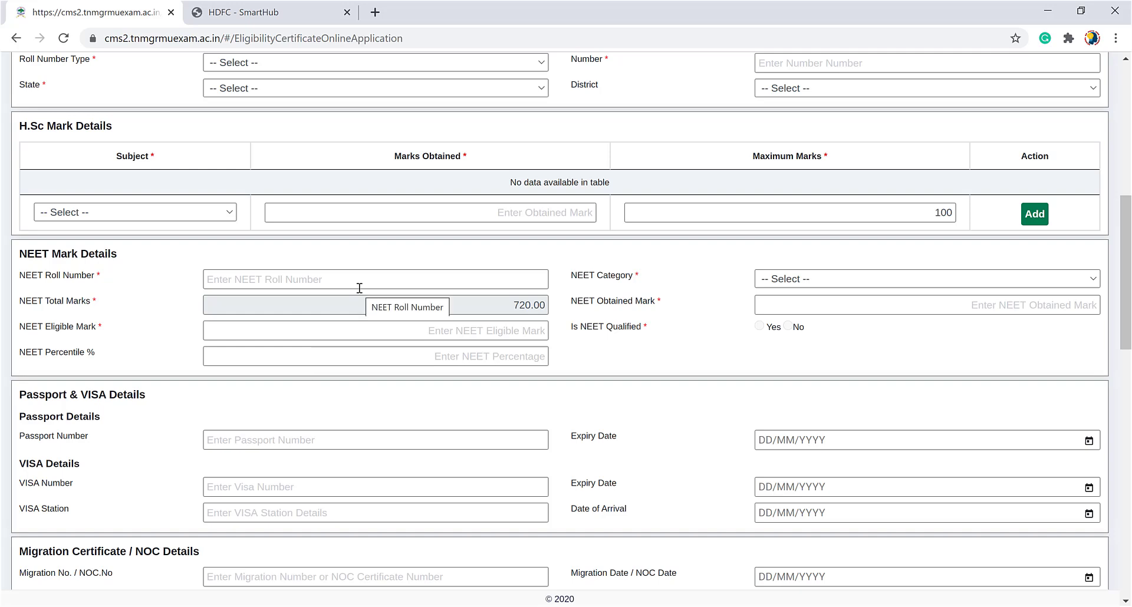
{"action": "scroll", "coordinate": [194, 321], "scroll_direction": "down", "scroll_amount": 2}
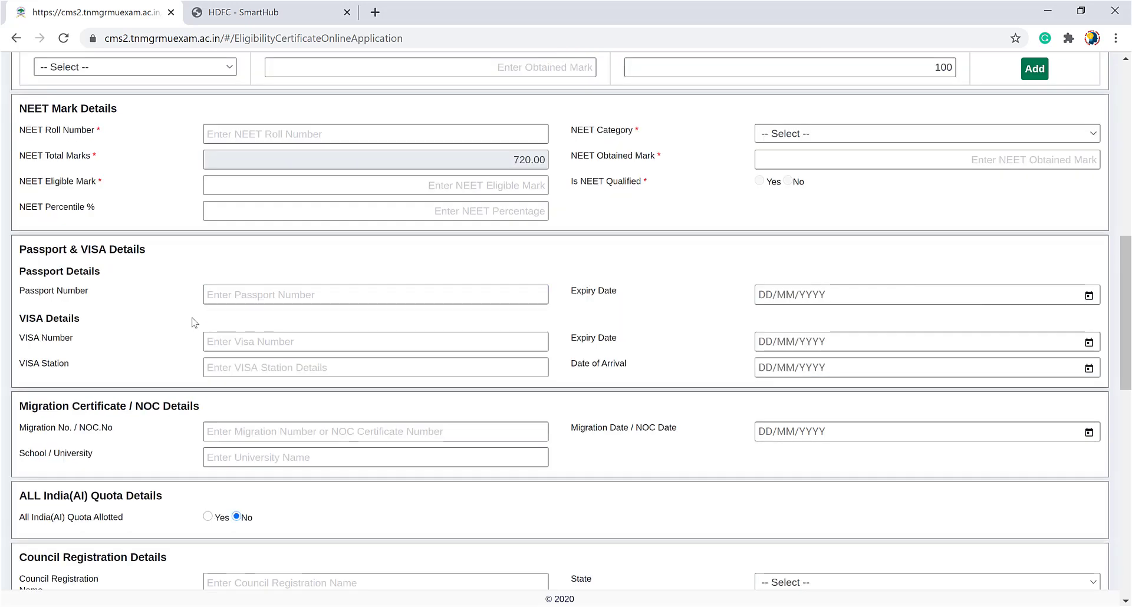
{"action": "scroll", "coordinate": [194, 321], "scroll_direction": "down", "scroll_amount": 1}
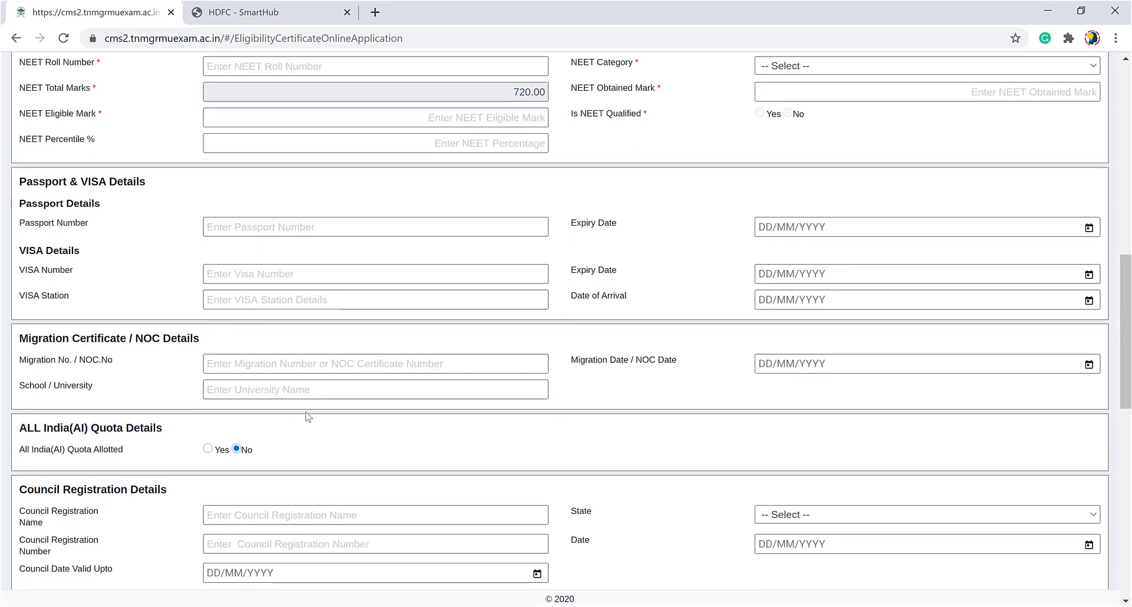
{"action": "scroll", "coordinate": [332, 459], "scroll_direction": "down", "scroll_amount": 3}
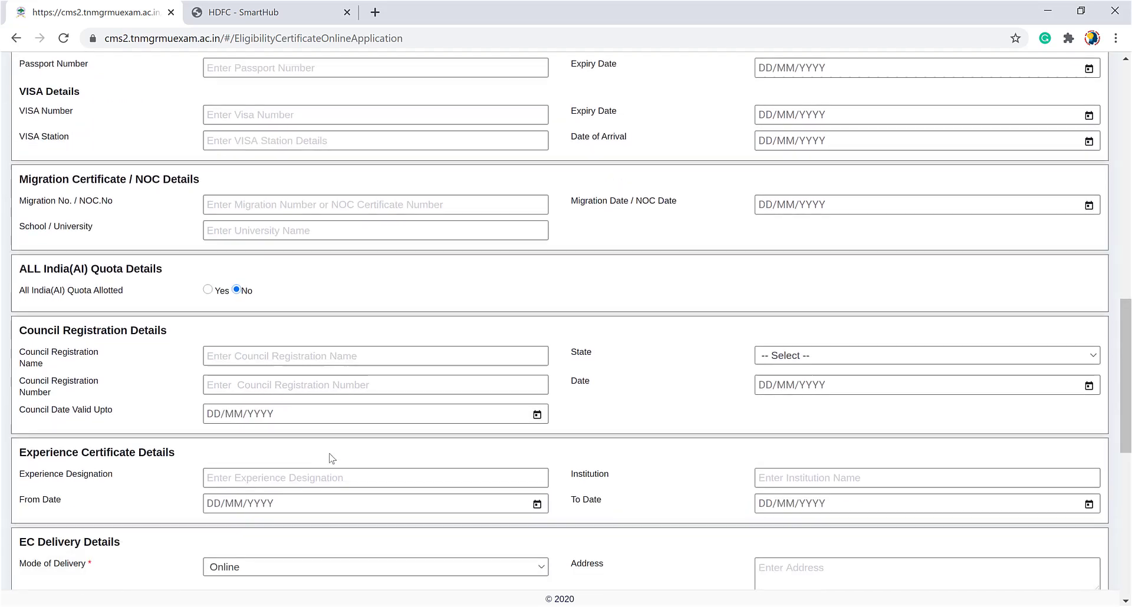
{"action": "scroll", "coordinate": [332, 459], "scroll_direction": "down", "scroll_amount": 1}
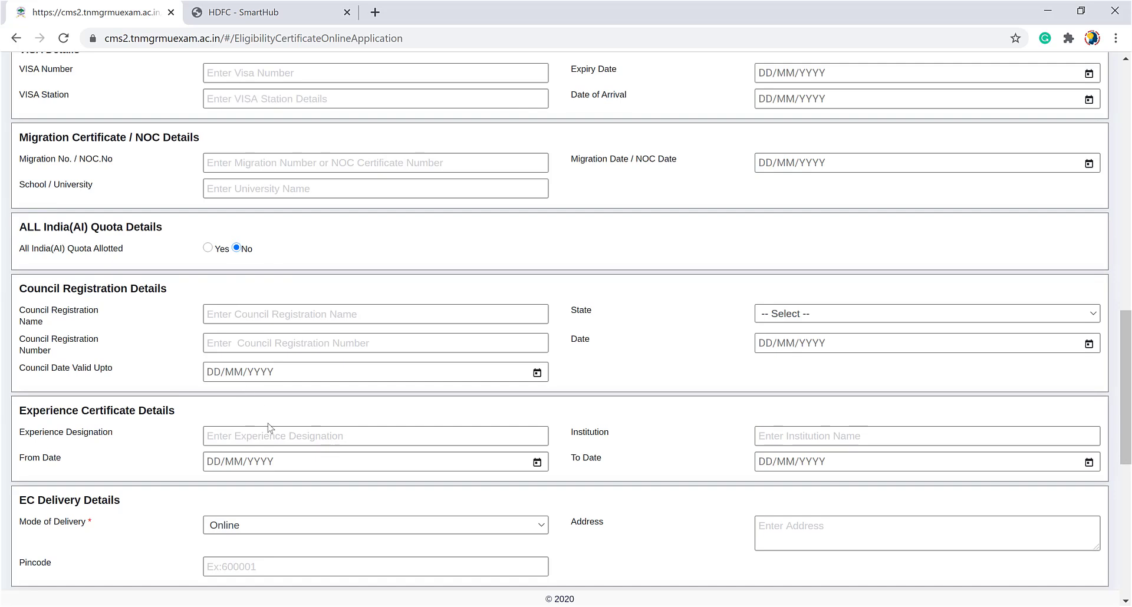
{"action": "scroll", "coordinate": [268, 429], "scroll_direction": "down", "scroll_amount": 1}
{"action": "scroll", "coordinate": [268, 429], "scroll_direction": "down", "scroll_amount": 3}
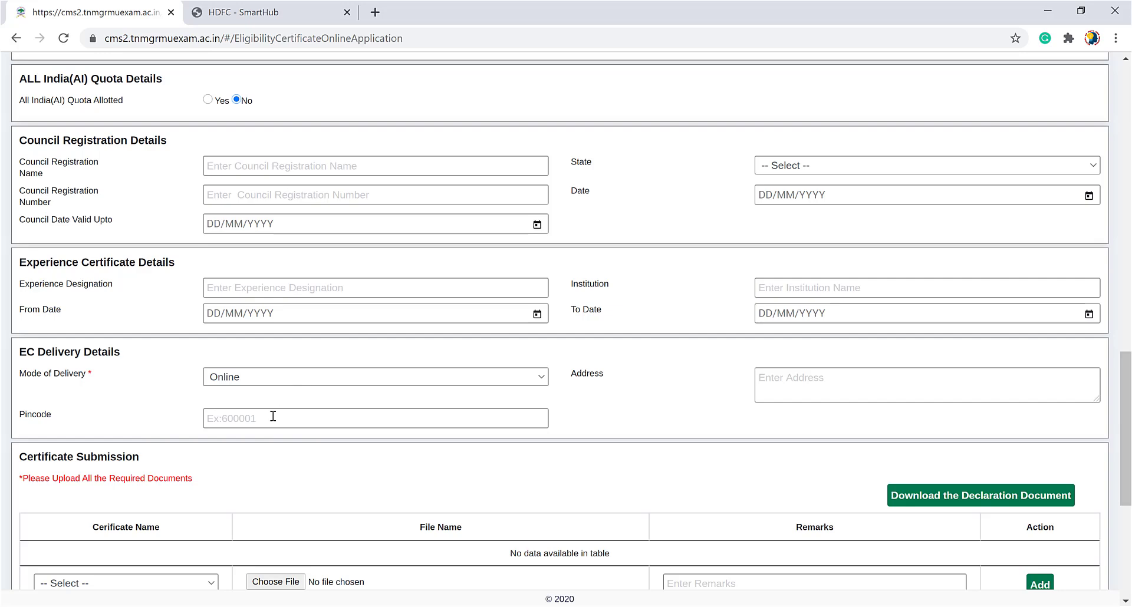
Step: Download the declaration document from the Certificate Submission section and open the downloaded PDF
{"action": "scroll", "coordinate": [273, 416], "scroll_direction": "down", "scroll_amount": 4}
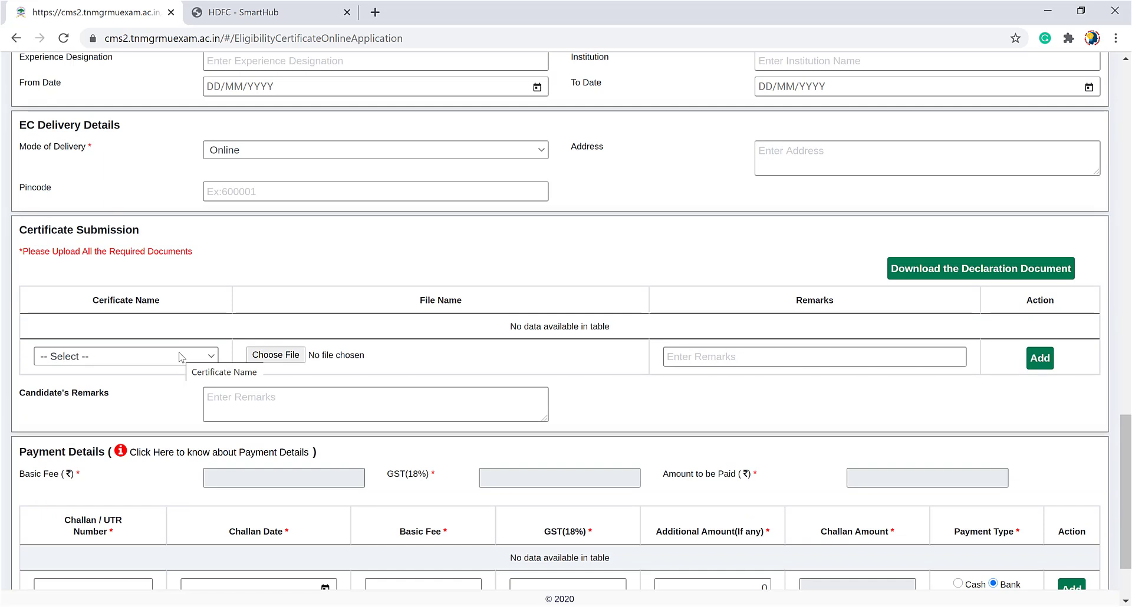
{"action": "left_click", "coordinate": [181, 357]}
{"action": "left_click", "coordinate": [468, 320]}
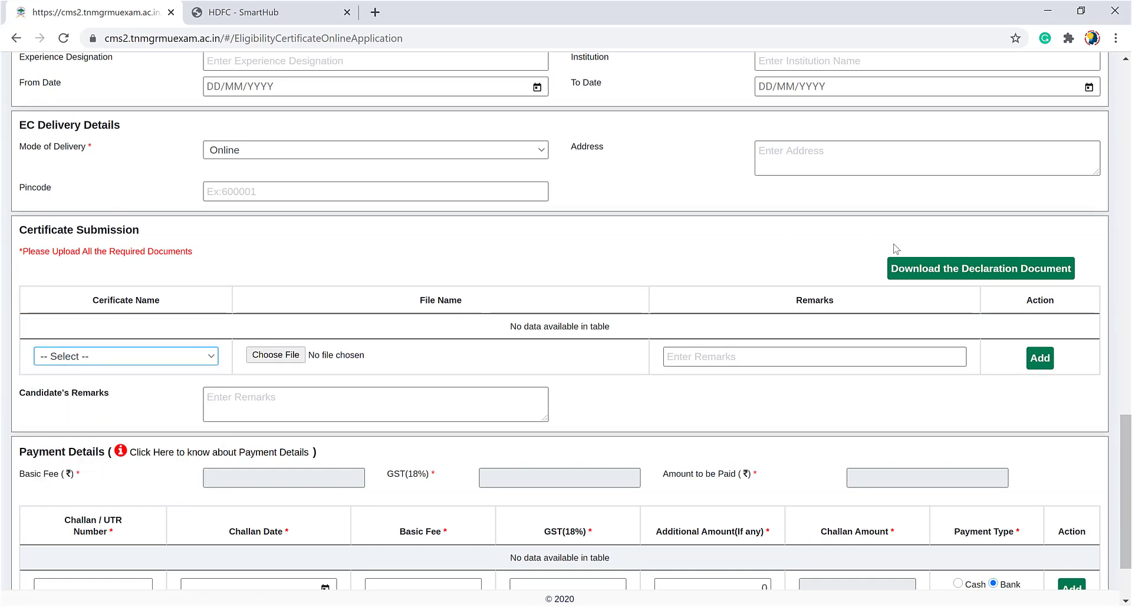
{"action": "left_click", "coordinate": [906, 270]}
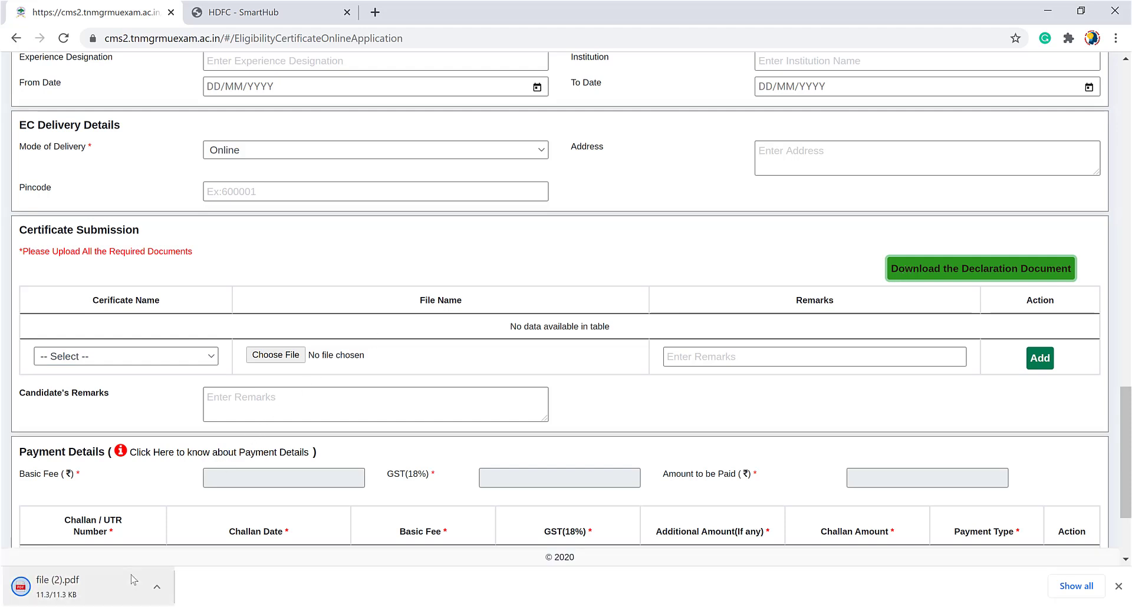
{"action": "left_click", "coordinate": [133, 581]}
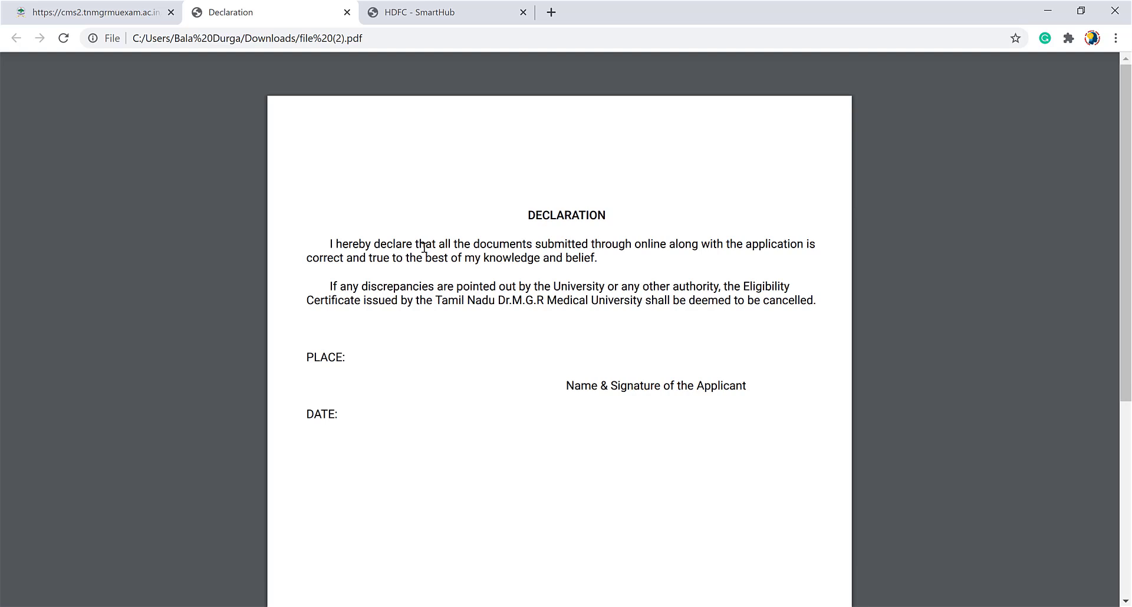
Step: Return to the Eligibility Certificate application and review the certificate types offered for upload and the Payment Details section
{"action": "key", "text": "ctrl+shift+Tab"}
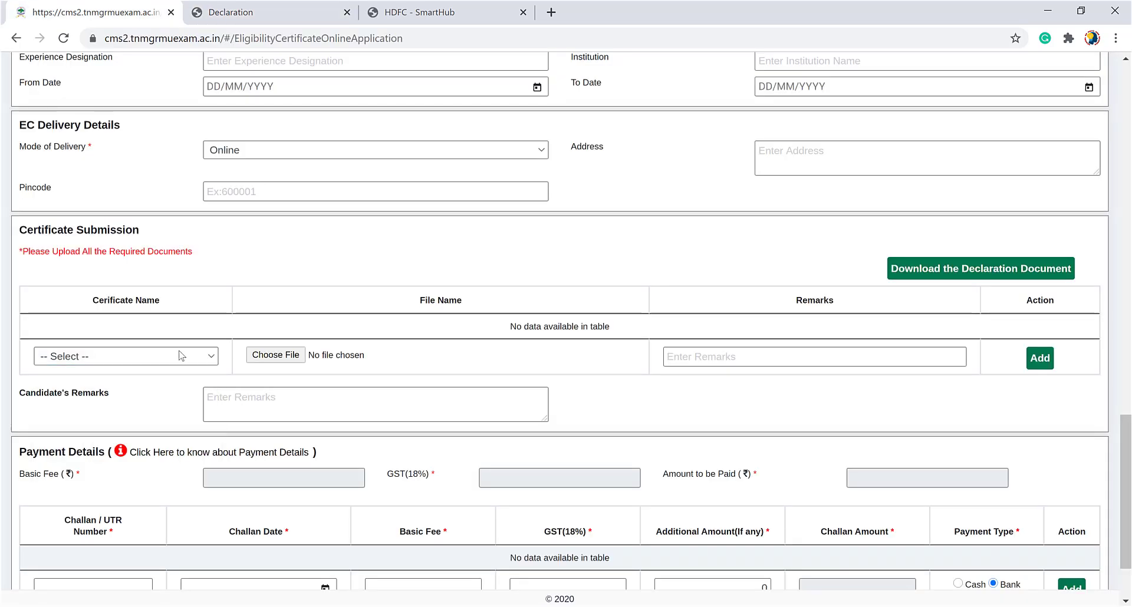
{"action": "left_click", "coordinate": [181, 356]}
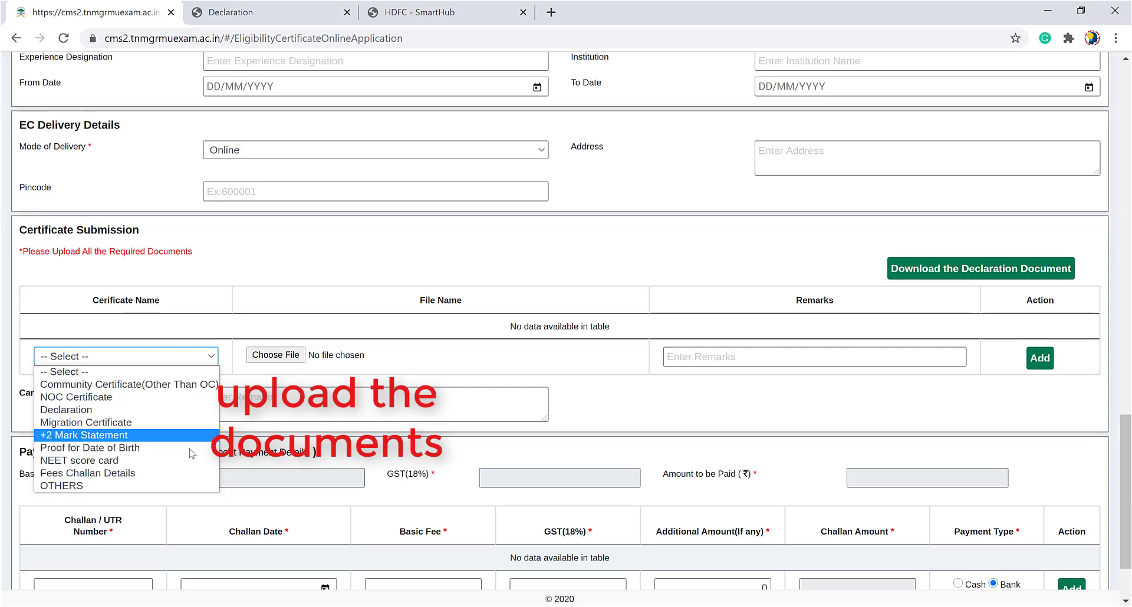
{"action": "scroll", "coordinate": [403, 389], "scroll_direction": "down", "scroll_amount": 2}
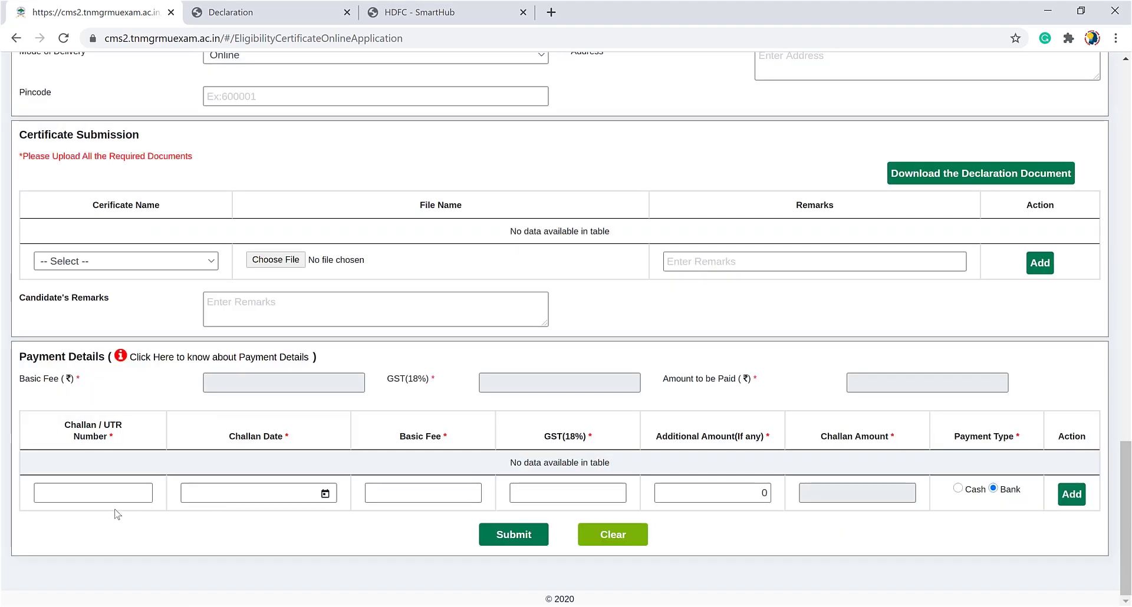